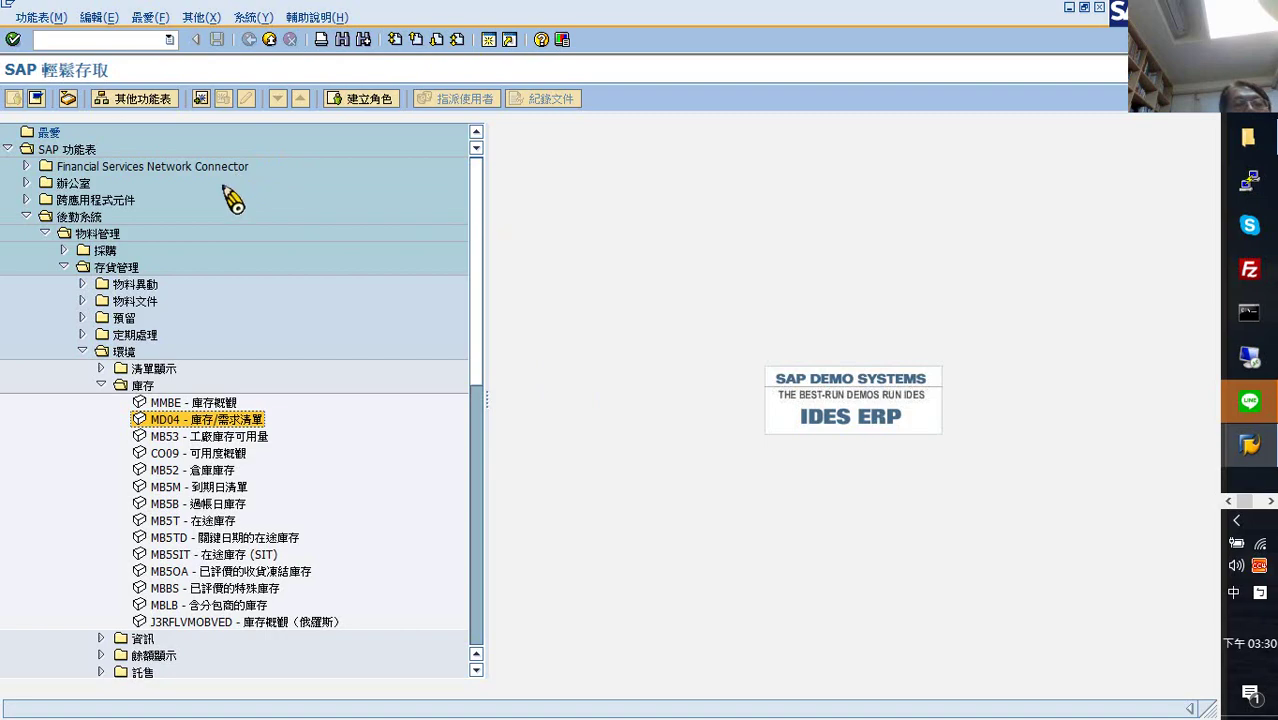
- Collapse the 物料管理 folder and expand 銷售與配銷 down to 出貨與運輸 in the SAP menu tree
left_click(63, 236)
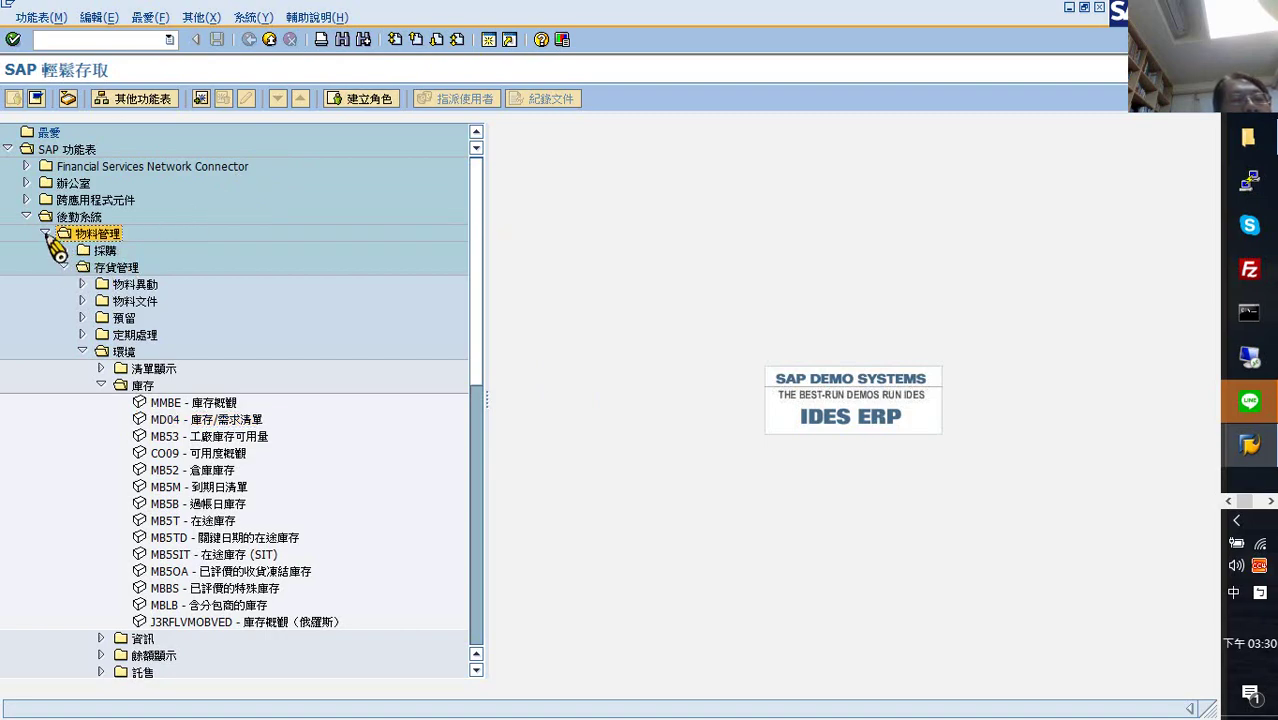
left_click(44, 234)
left_click(44, 250)
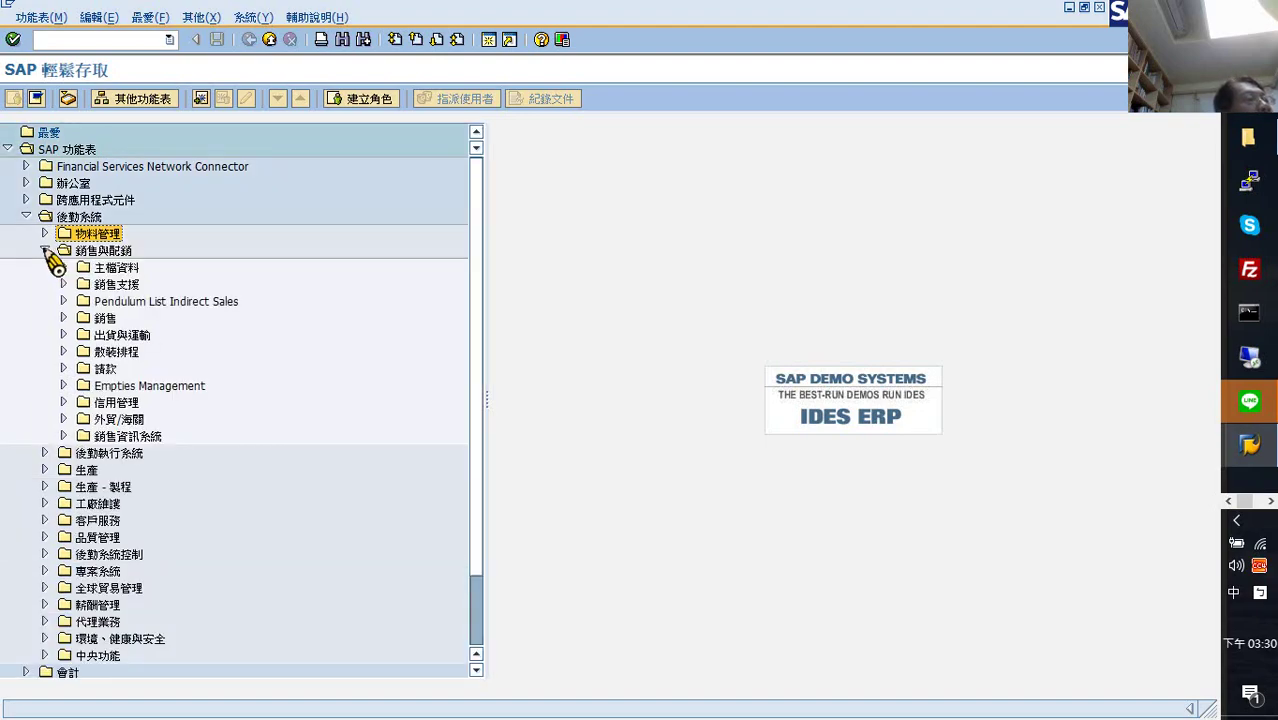
left_click(84, 337)
left_click(63, 335)
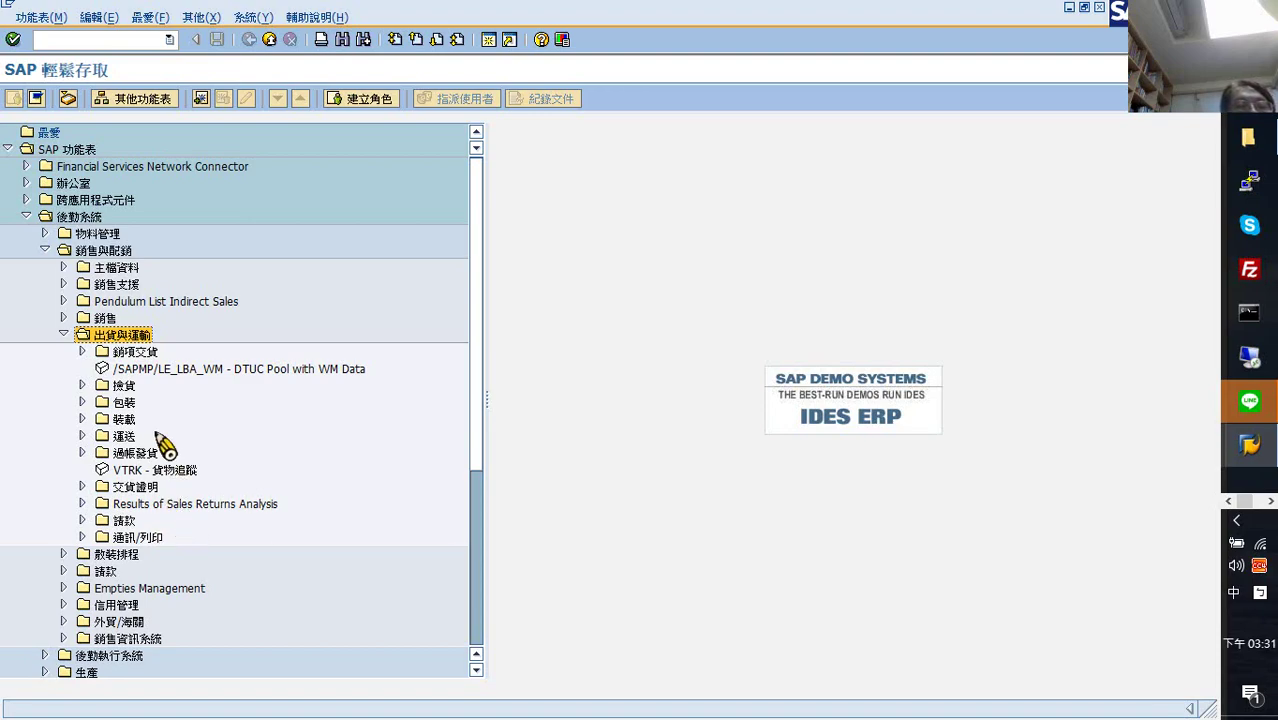
- Expand 銷項交貨, 建立 and 單一文件, and start VL01N - 含銷售訂單參考
left_click(83, 352)
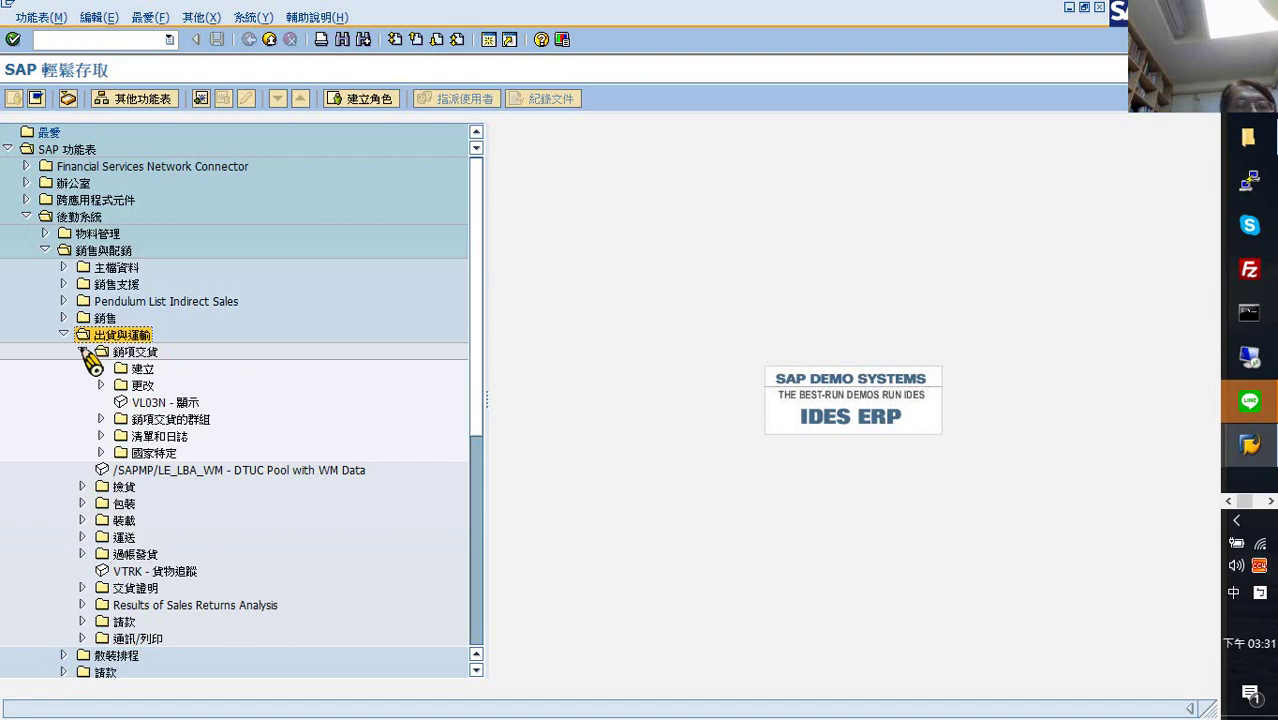
left_click(148, 370)
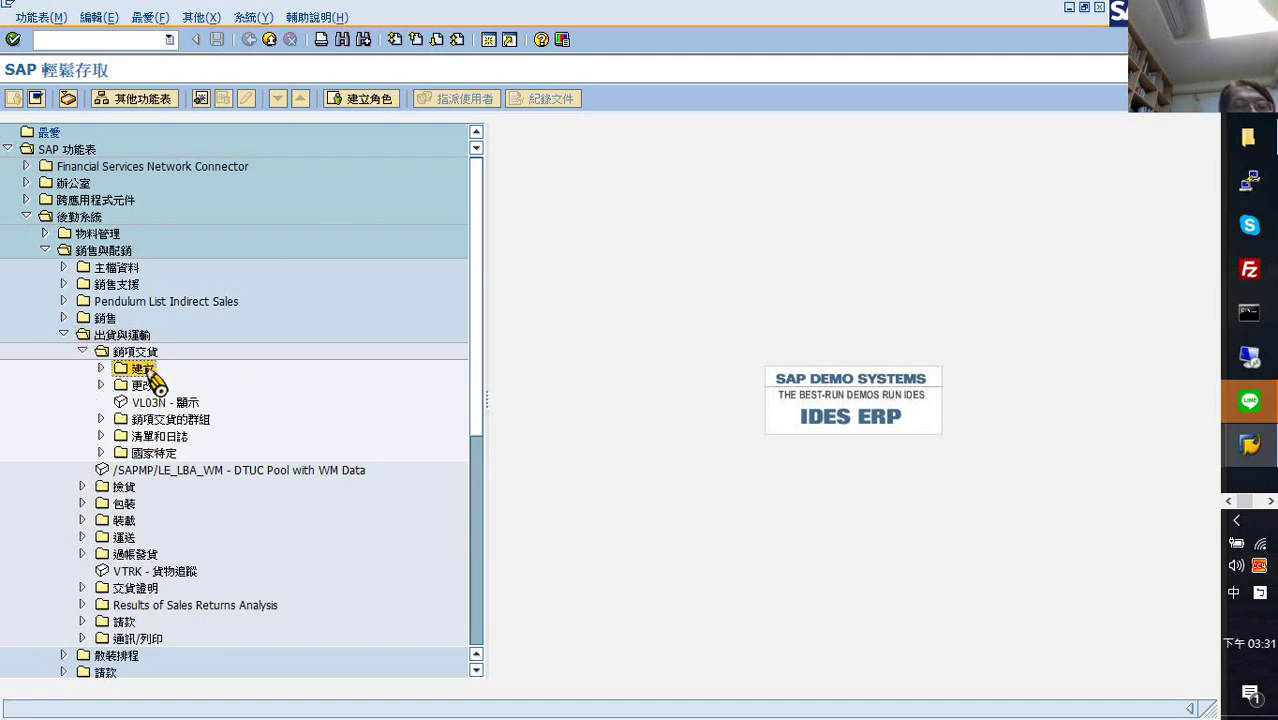
left_click(102, 370)
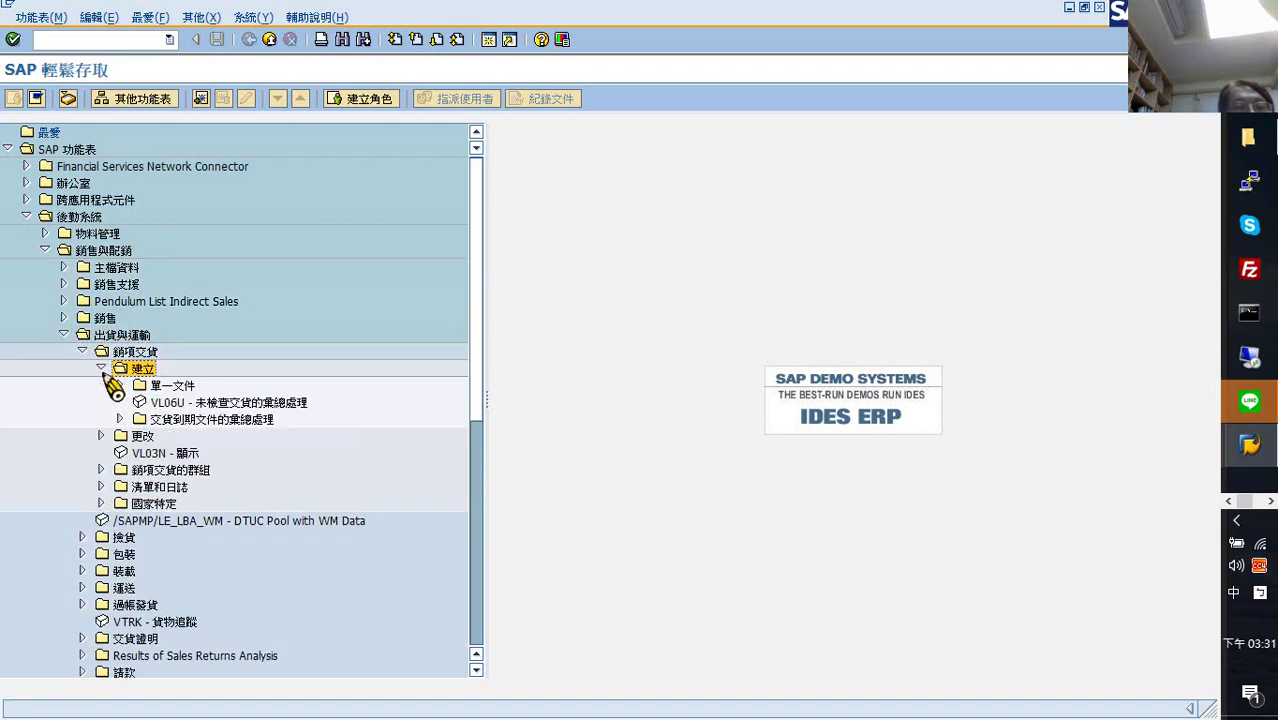
left_click(180, 389)
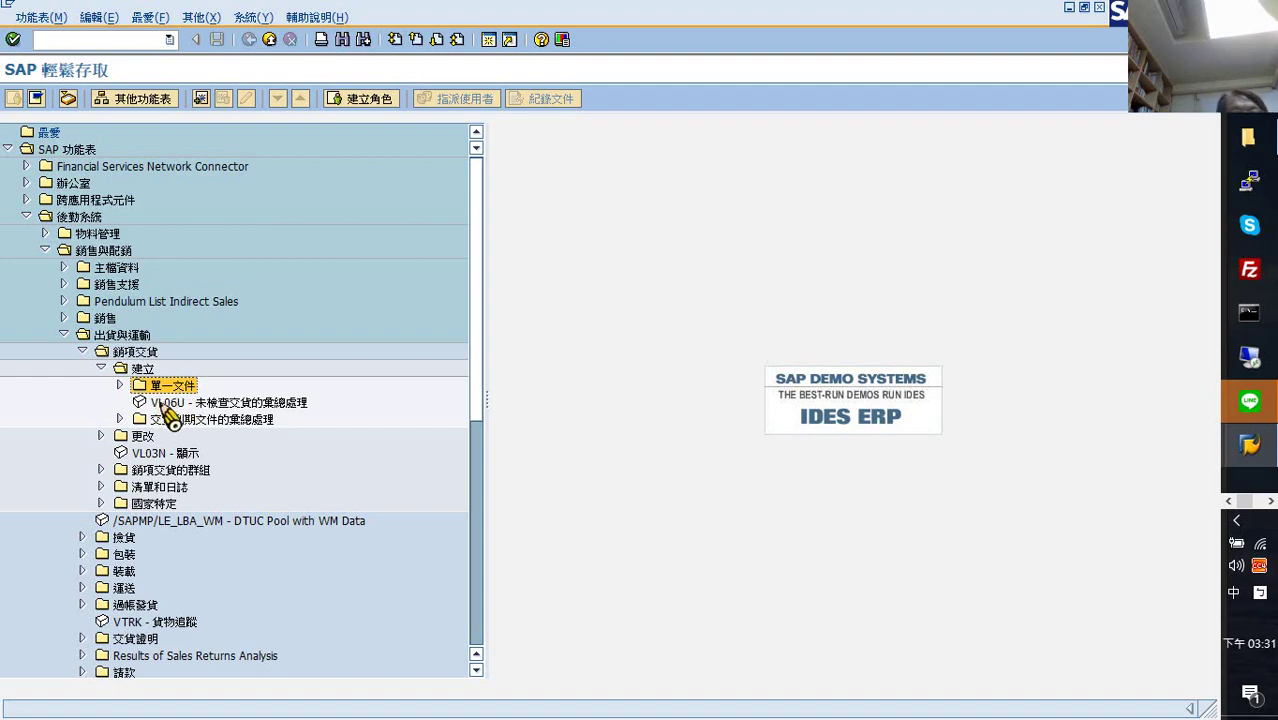
left_click(120, 386)
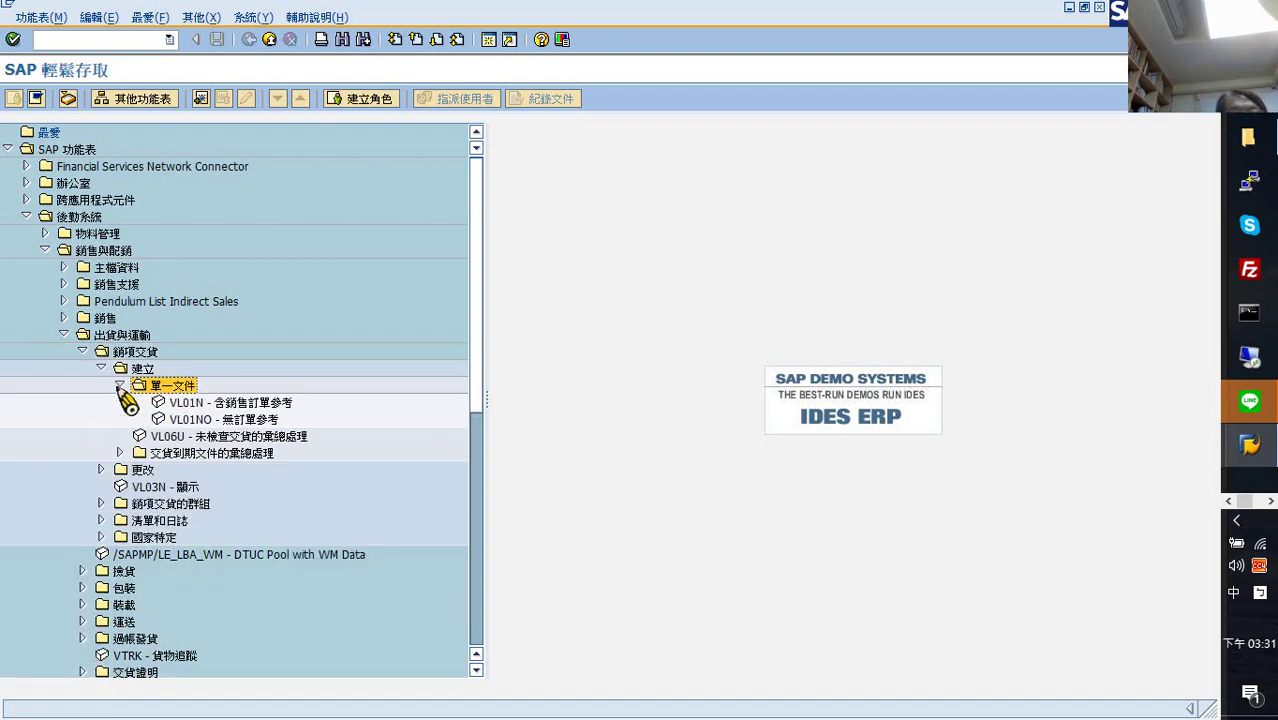
left_click(229, 405)
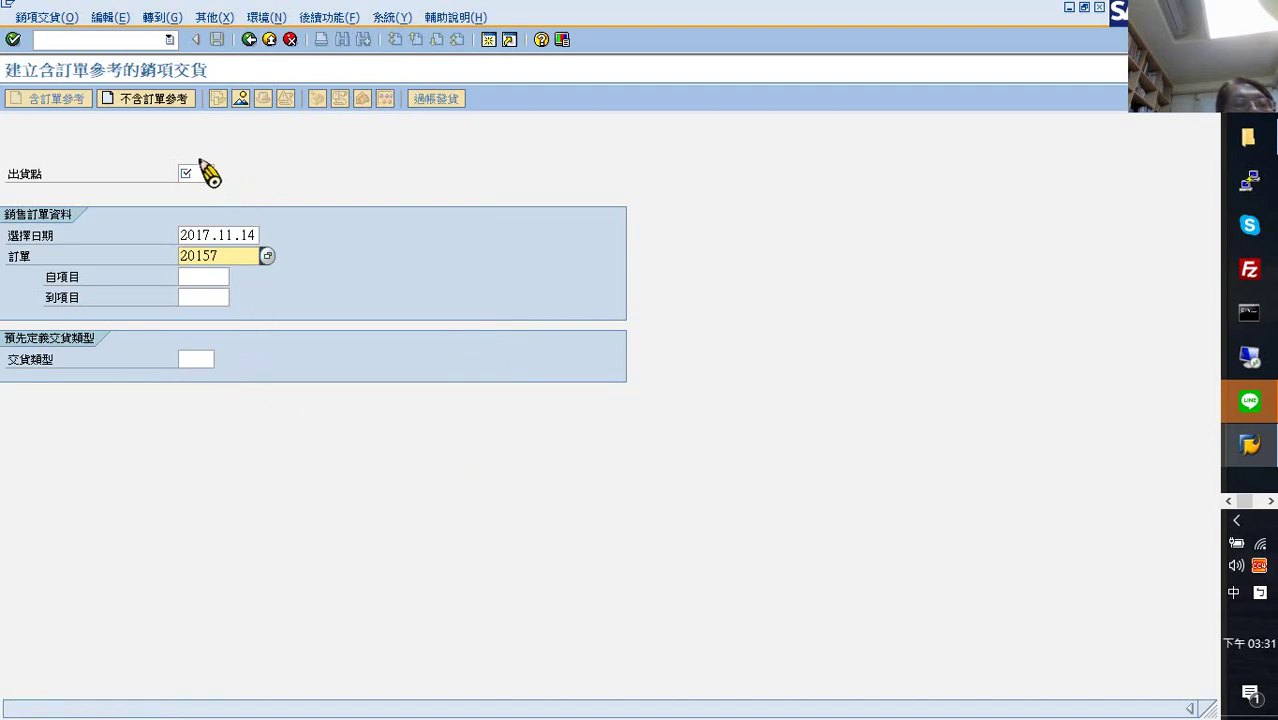
- Set the shipping point (出貨點) to 1000 and open the delivery overview for the prefilled sales order
type("ㄅㄢ")
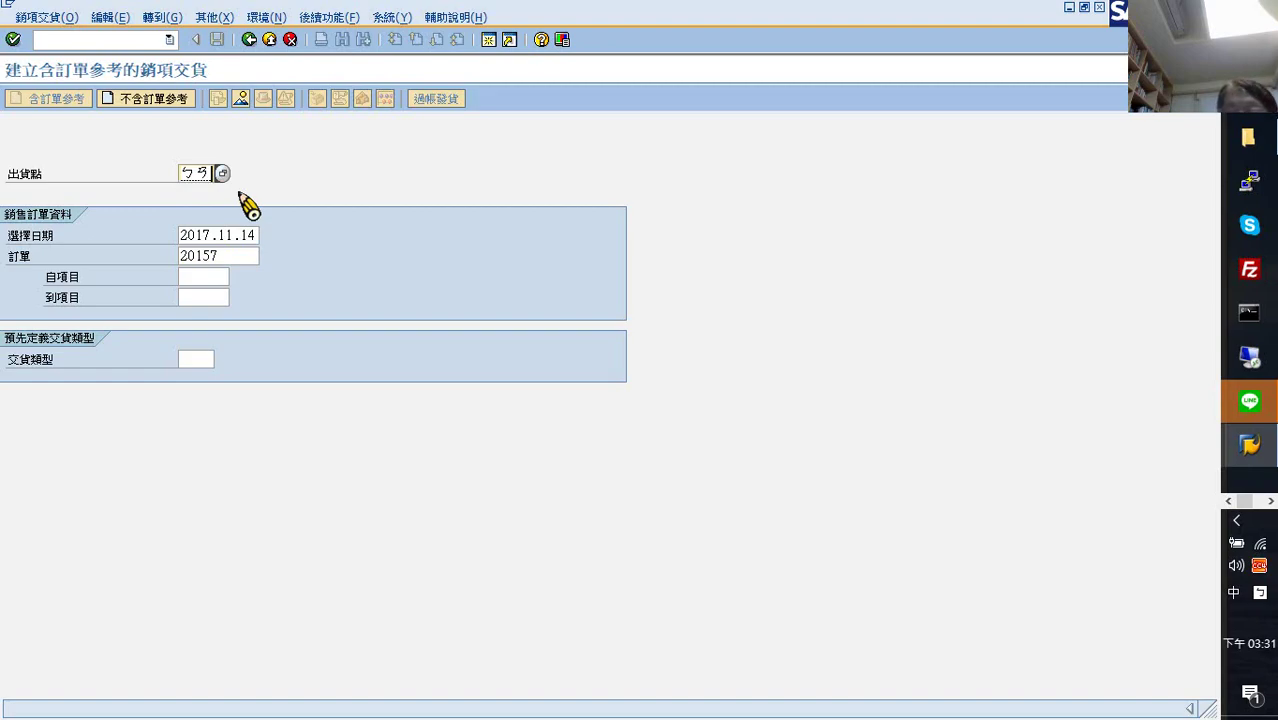
key("BackSpace")
key("BackSpace")
key("shift")
type("1000")
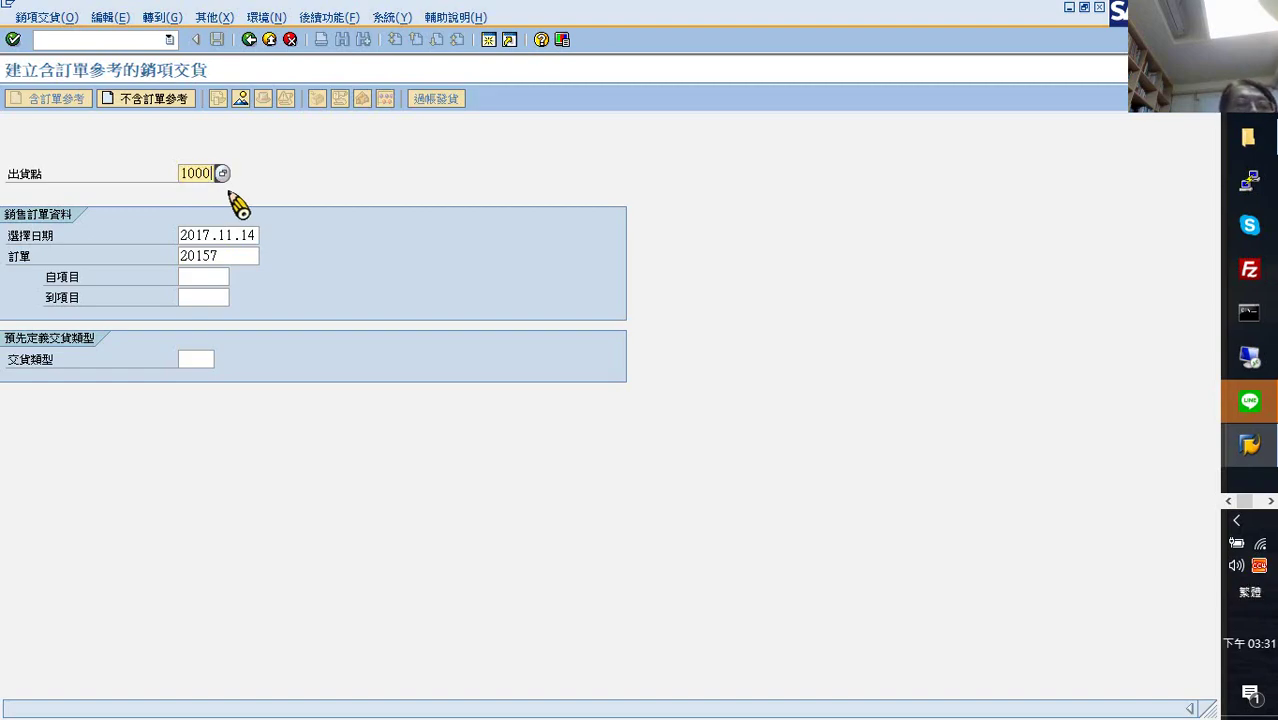
left_click(214, 283)
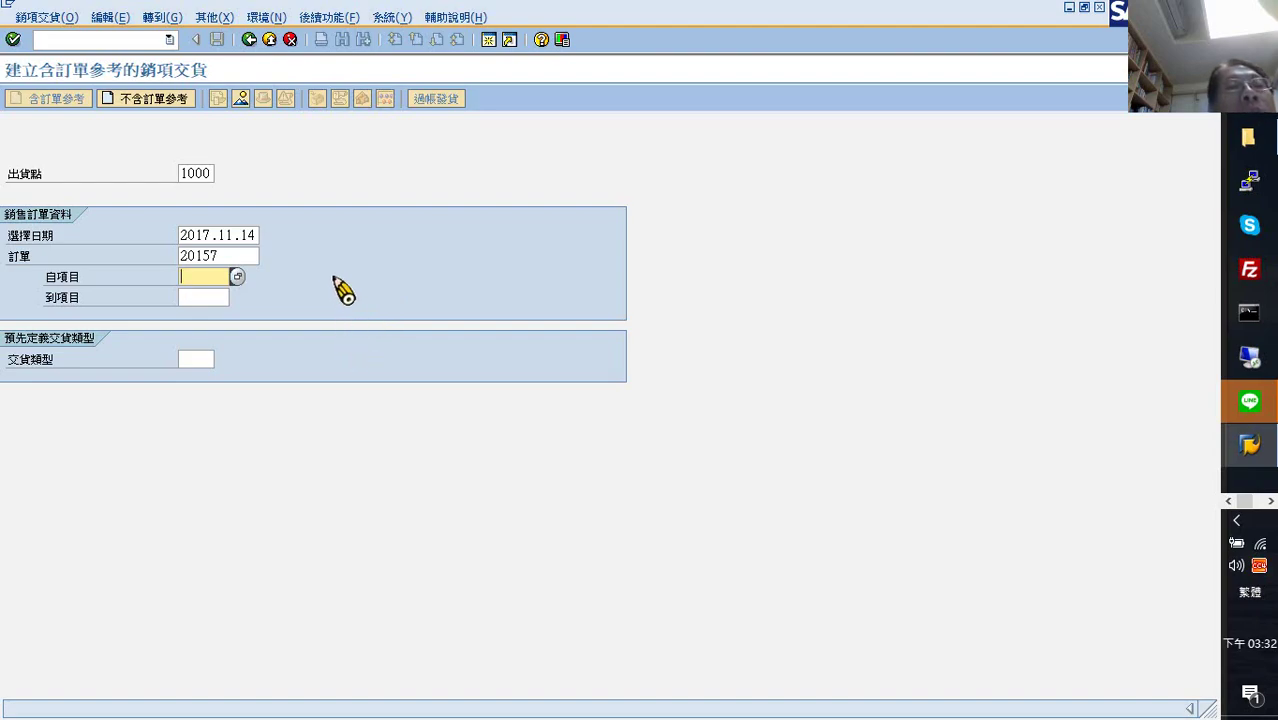
left_click(359, 360)
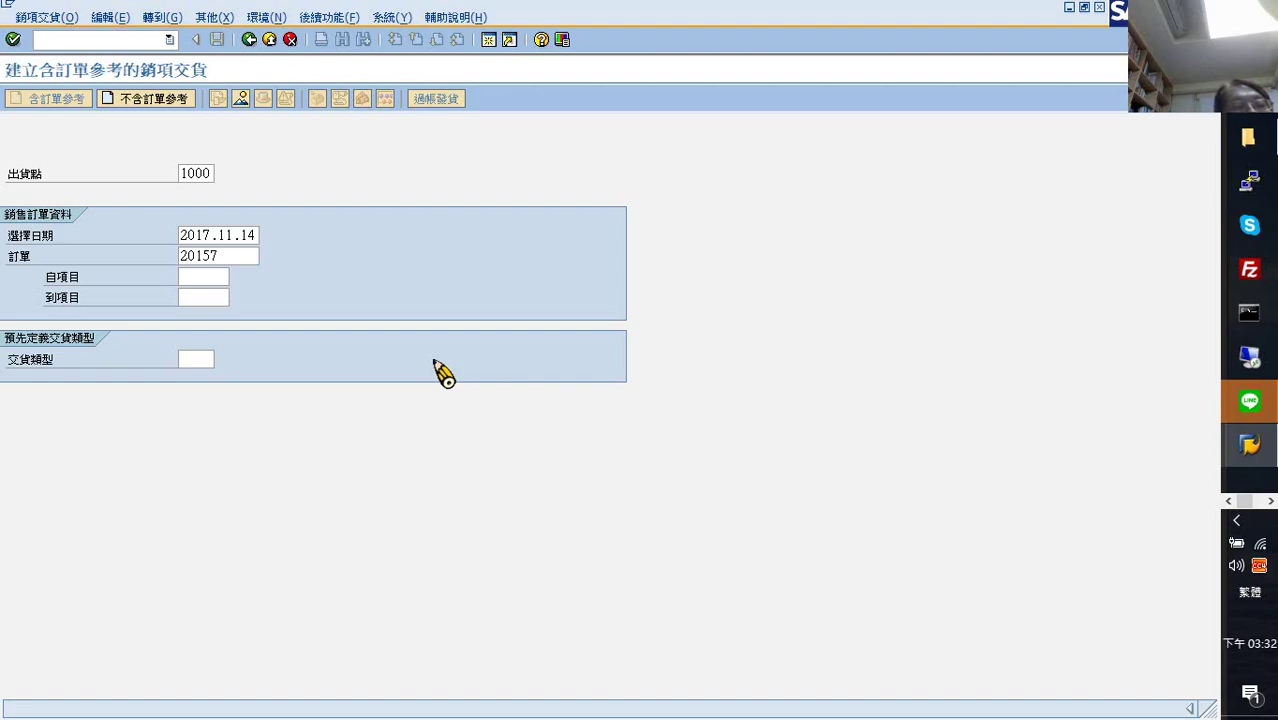
key("Return")
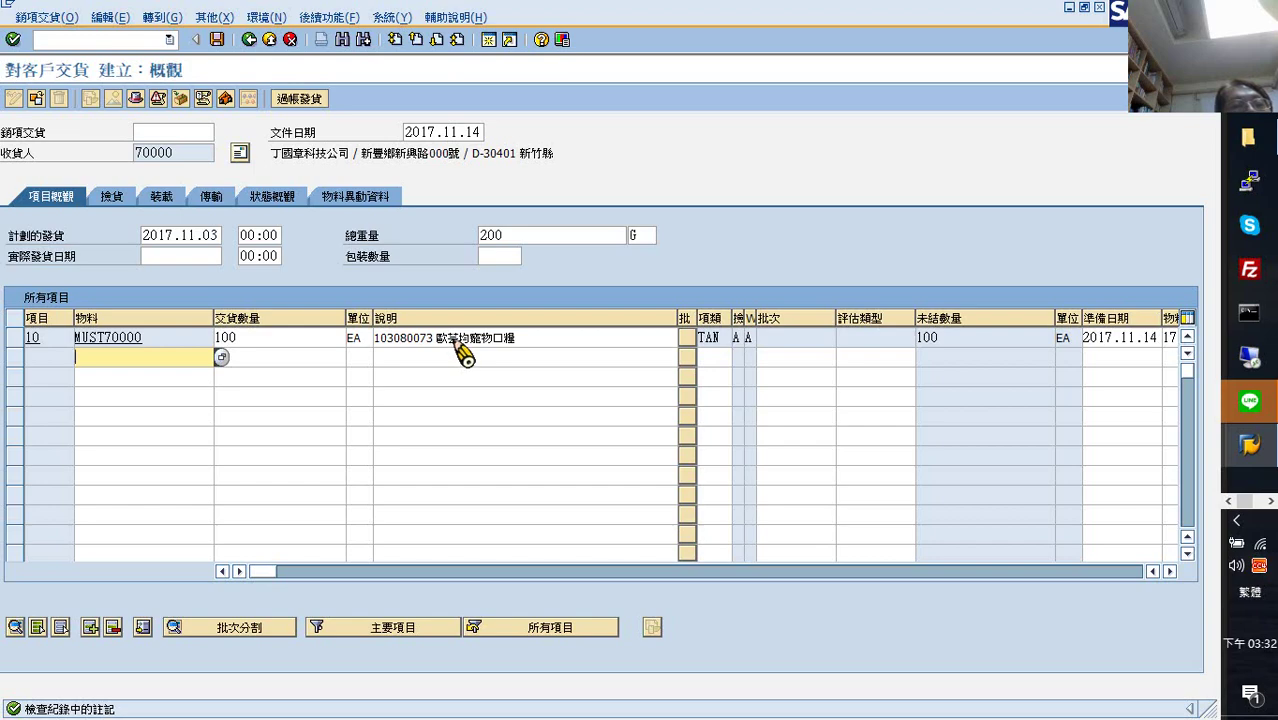
- Check the delivery item's description and save the outbound delivery
left_click(456, 341)
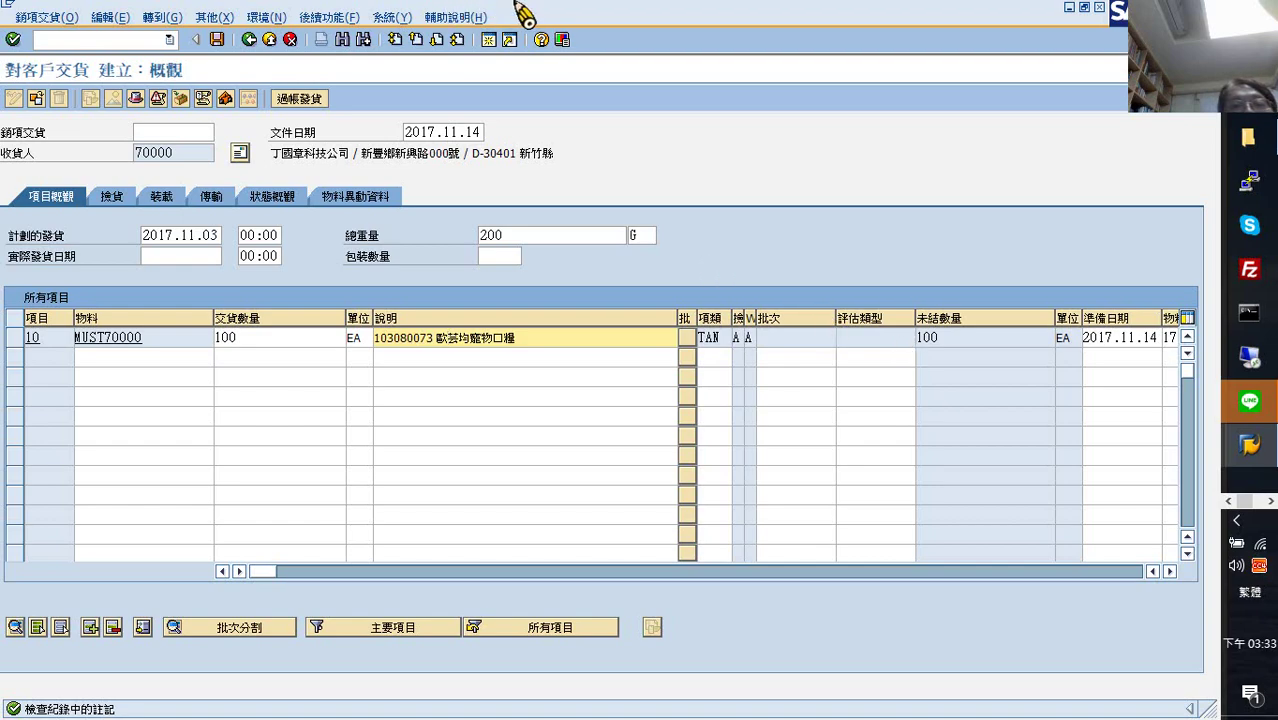
mouse_move(545, 8)
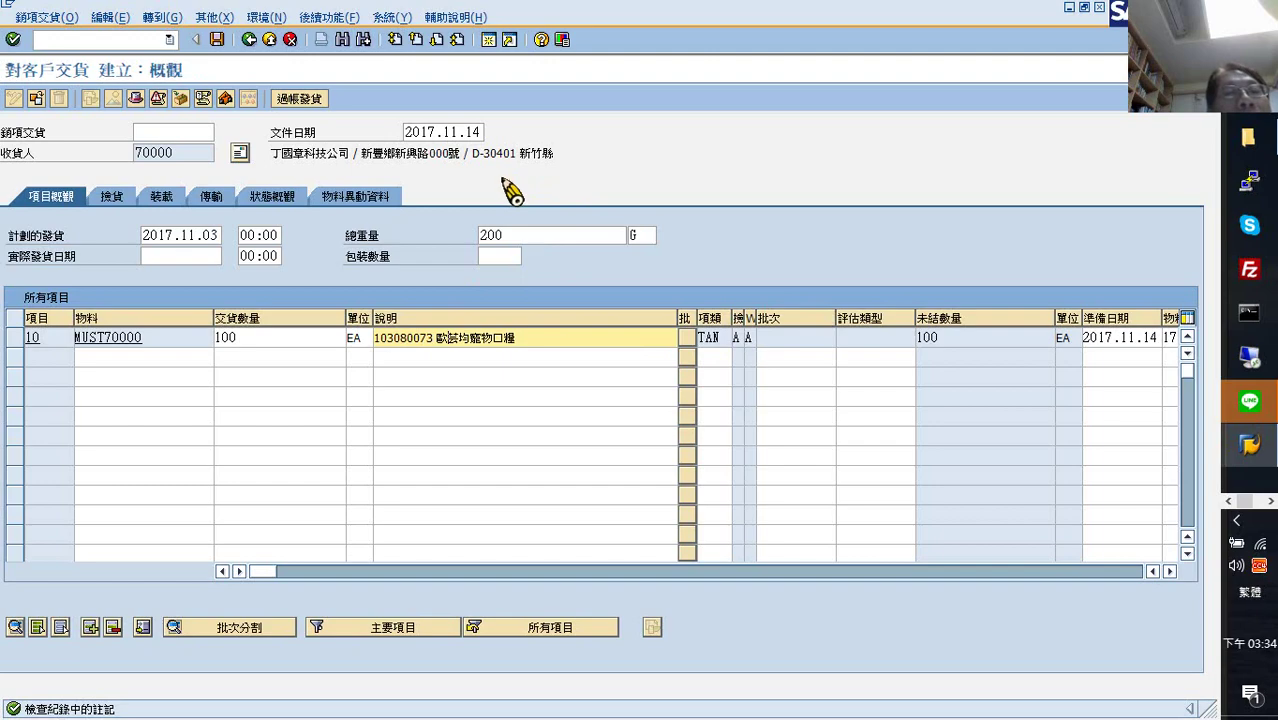
left_click(220, 41)
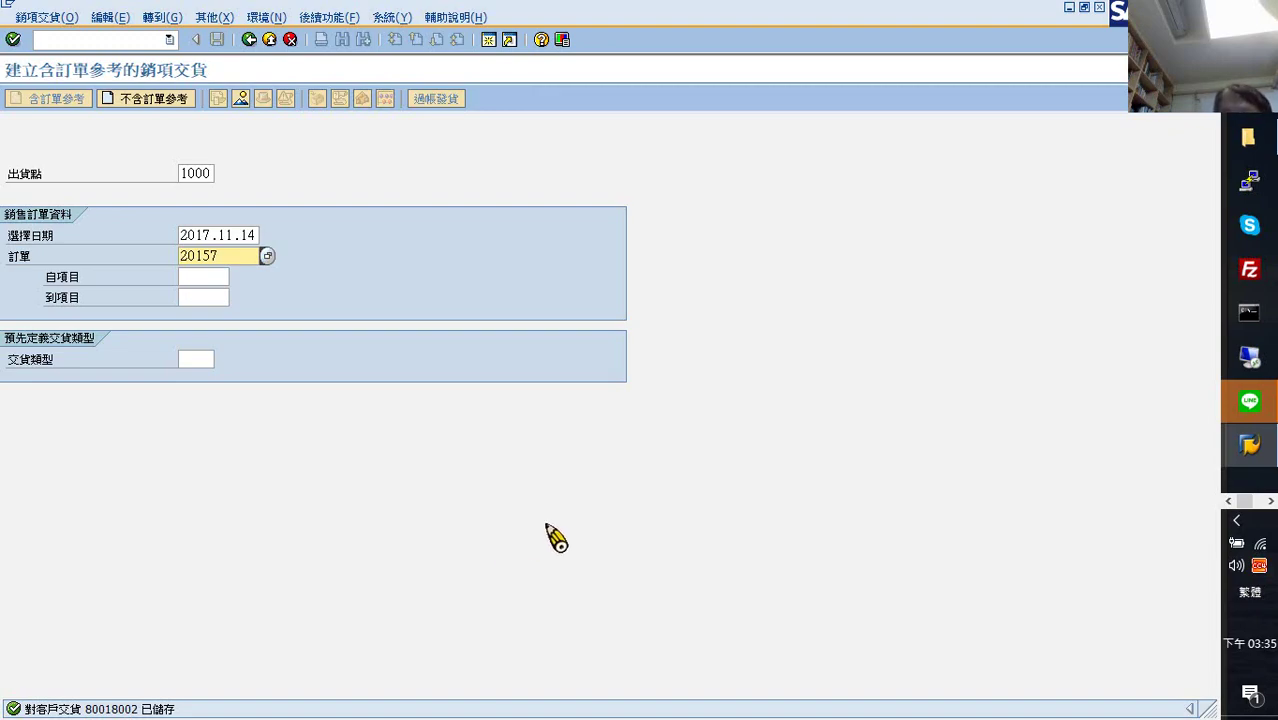
- Copy a screenshot of the saved delivery, paste it on a new line below the existing picture in Word, and return to SAP
key("ctrl+c")
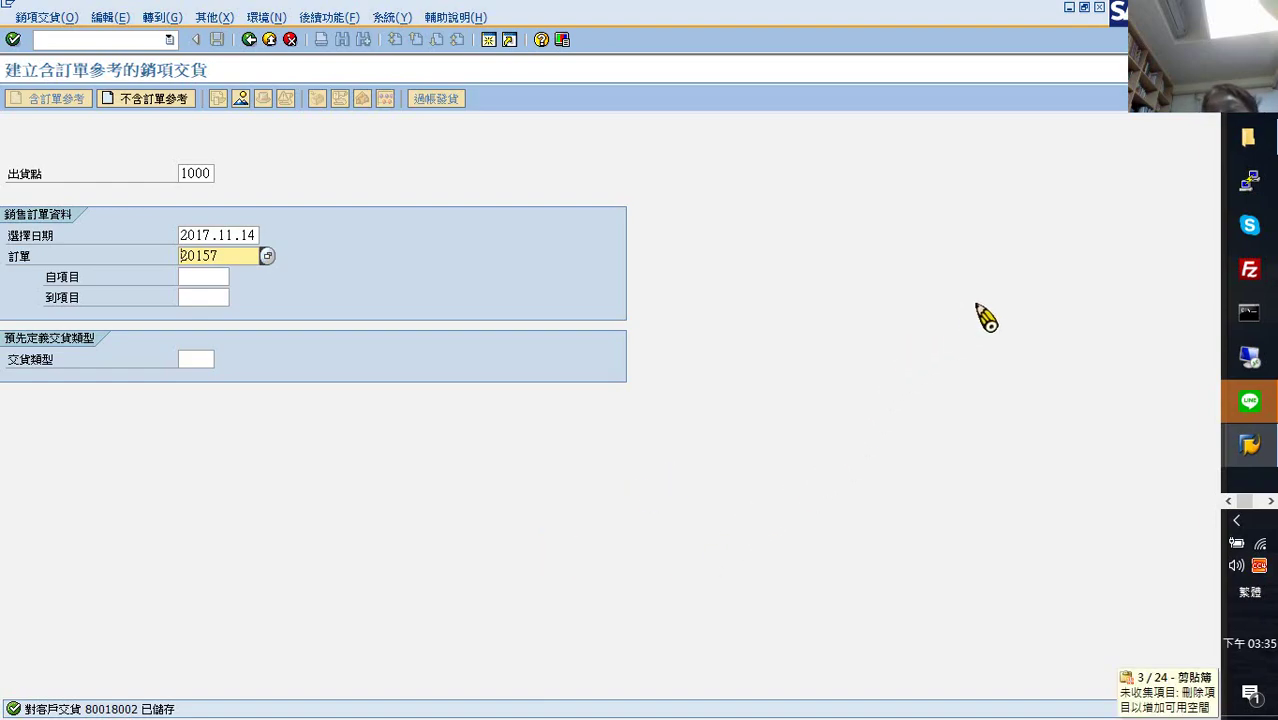
left_click(1270, 500)
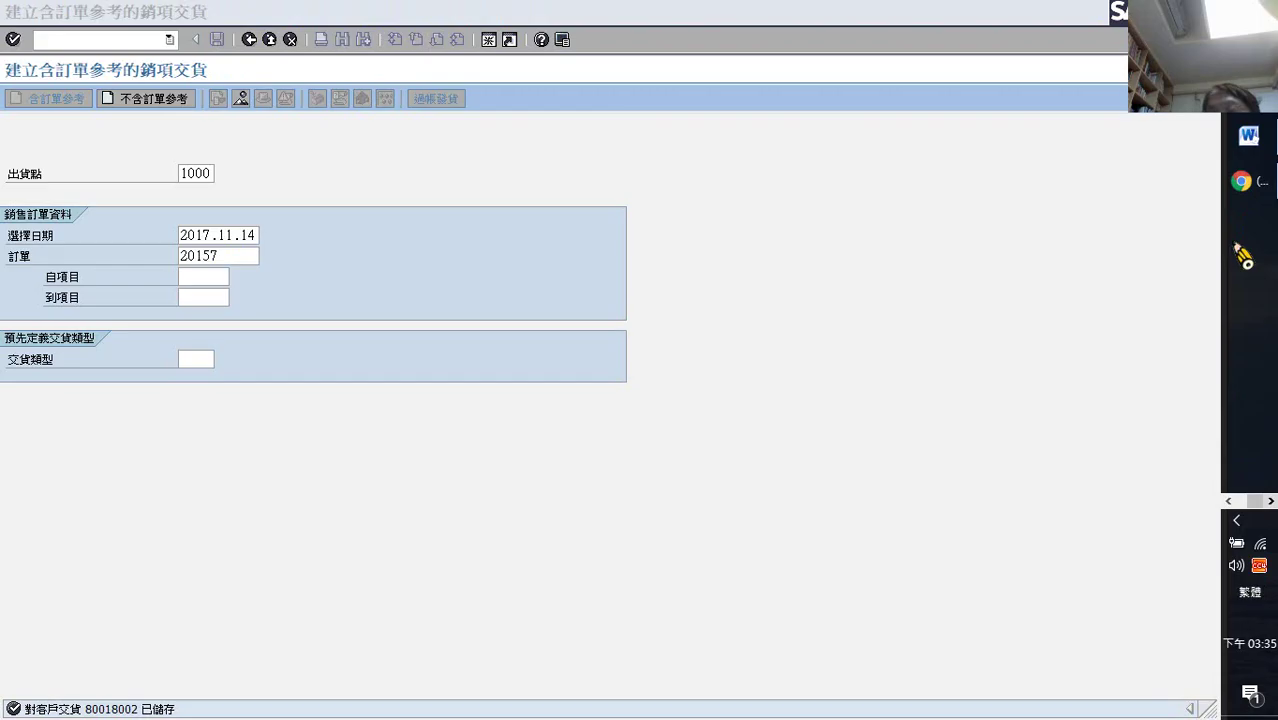
left_click(1249, 137)
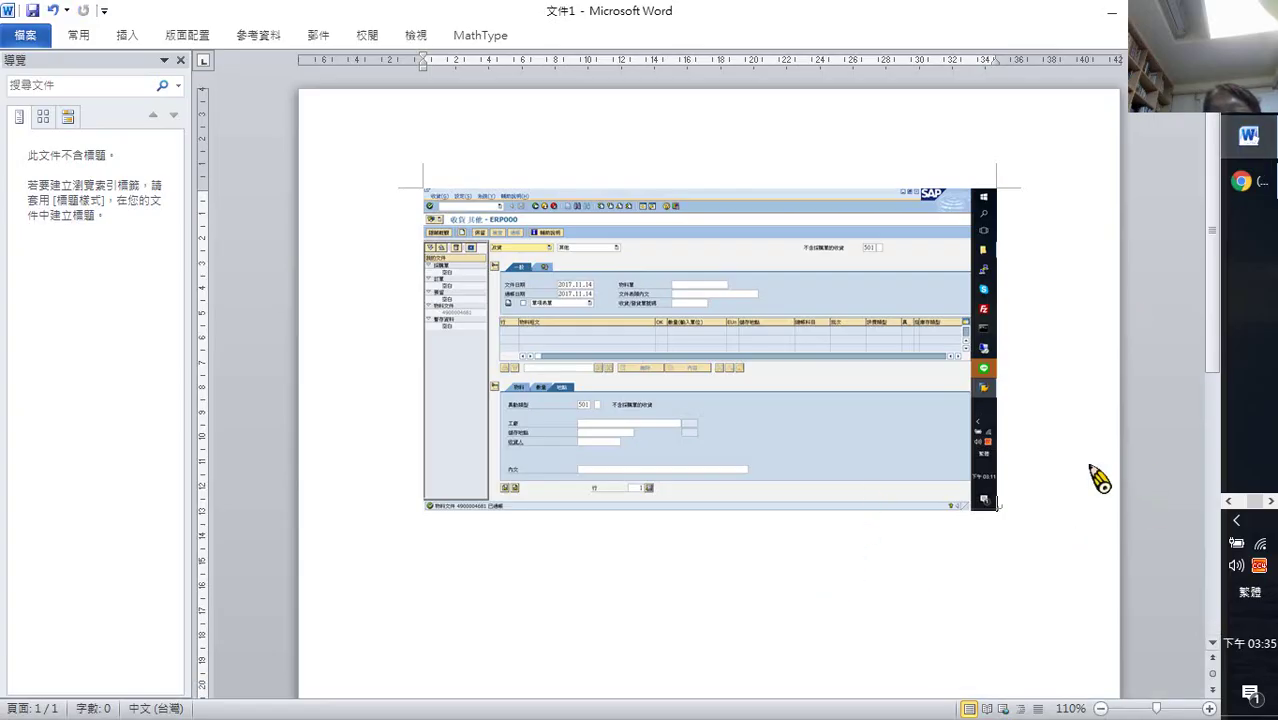
key("Return")
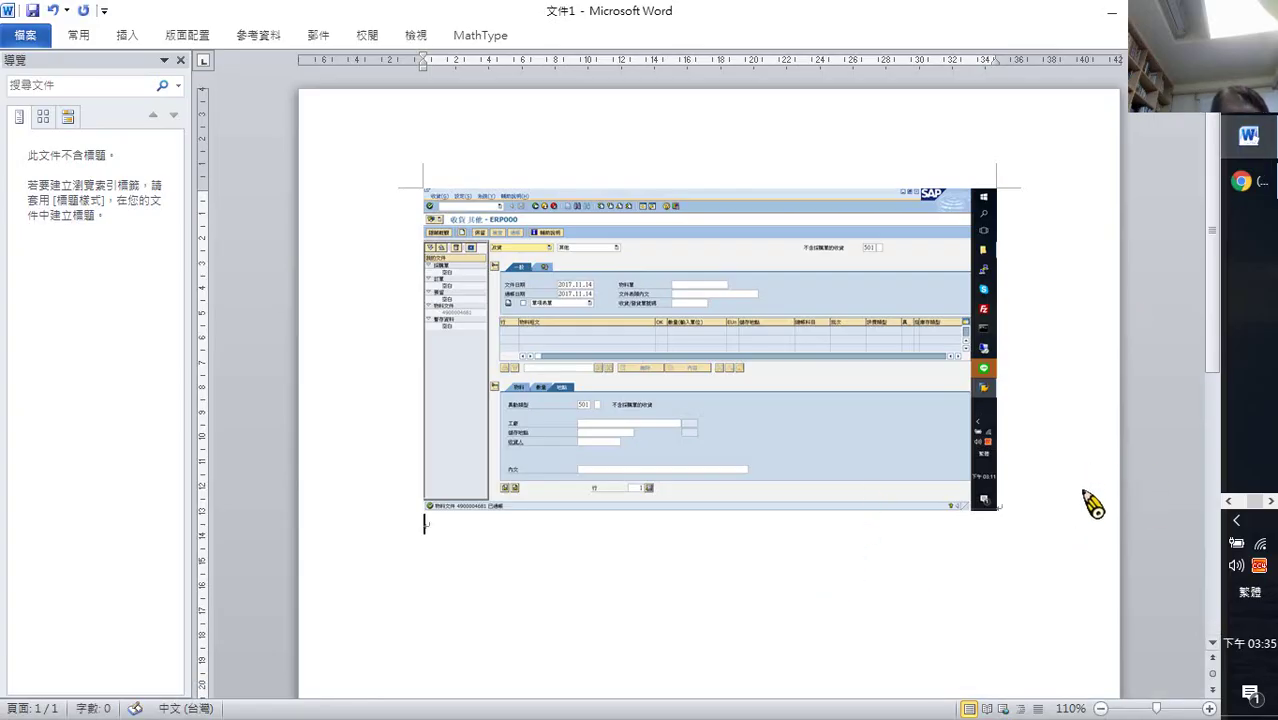
key("ctrl+v")
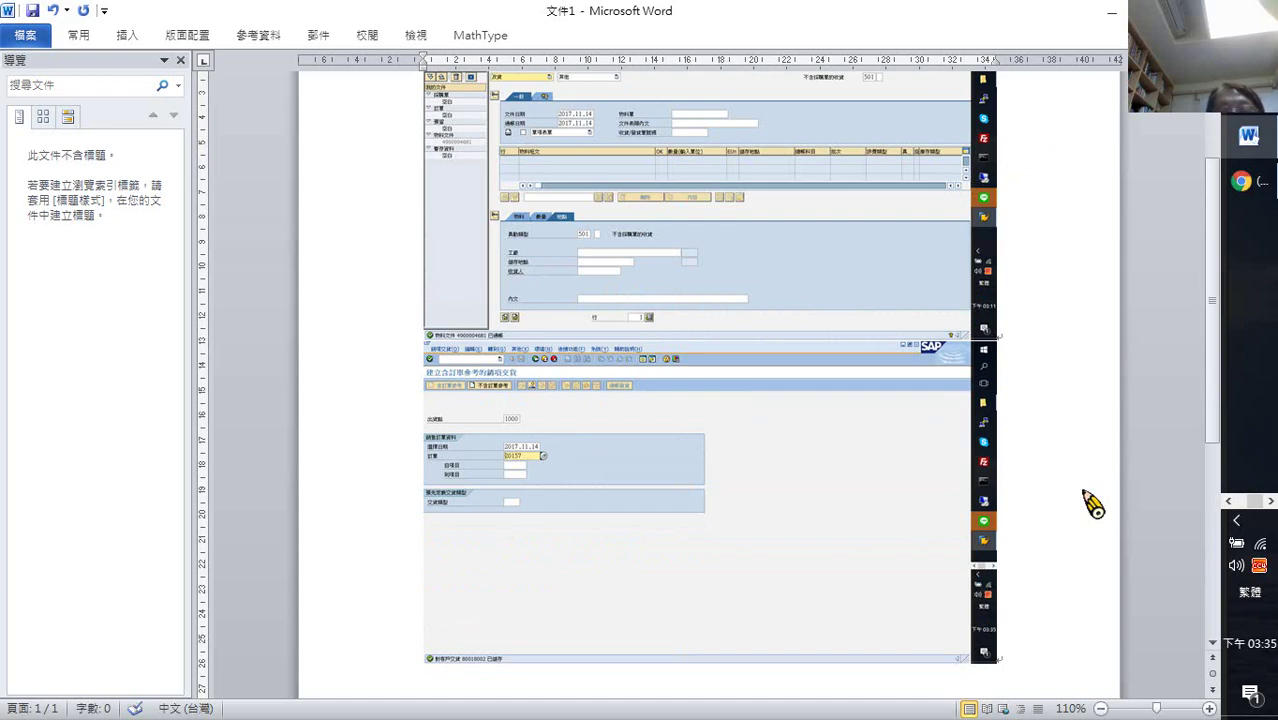
left_click(1112, 12)
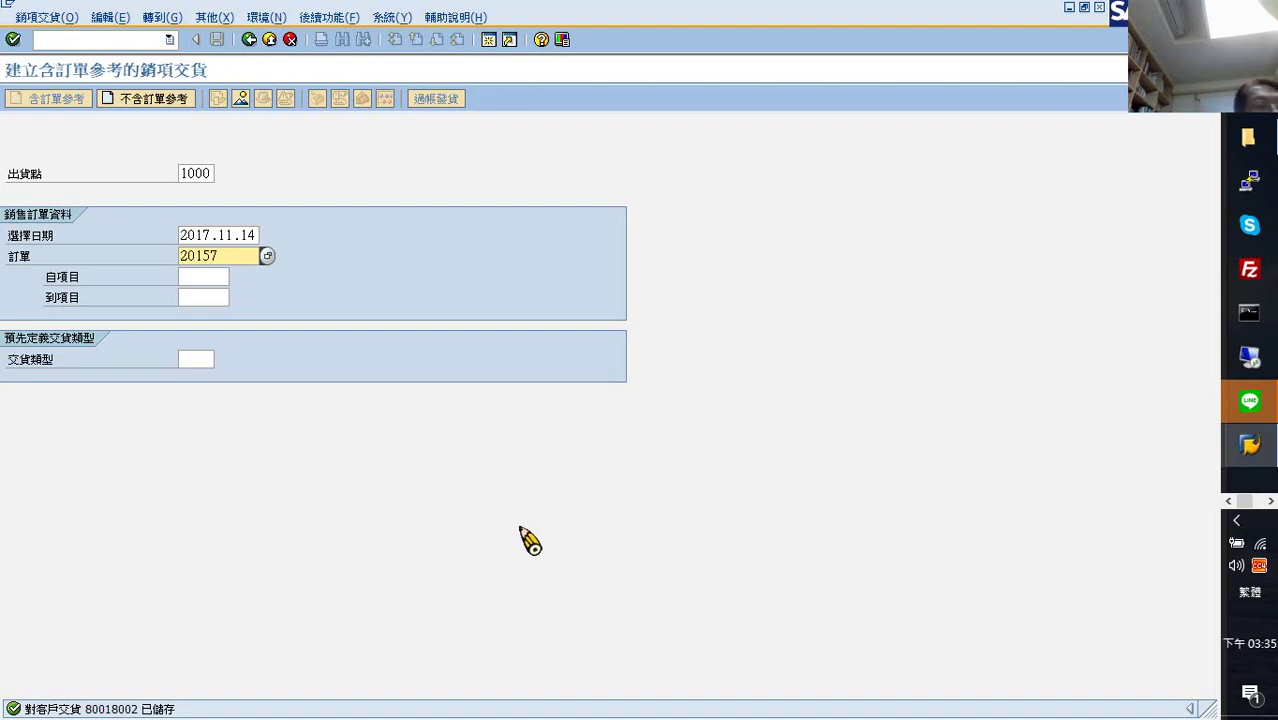
- Leave delivery creation and display the saved outbound delivery with transaction VL03N
left_click(274, 42)
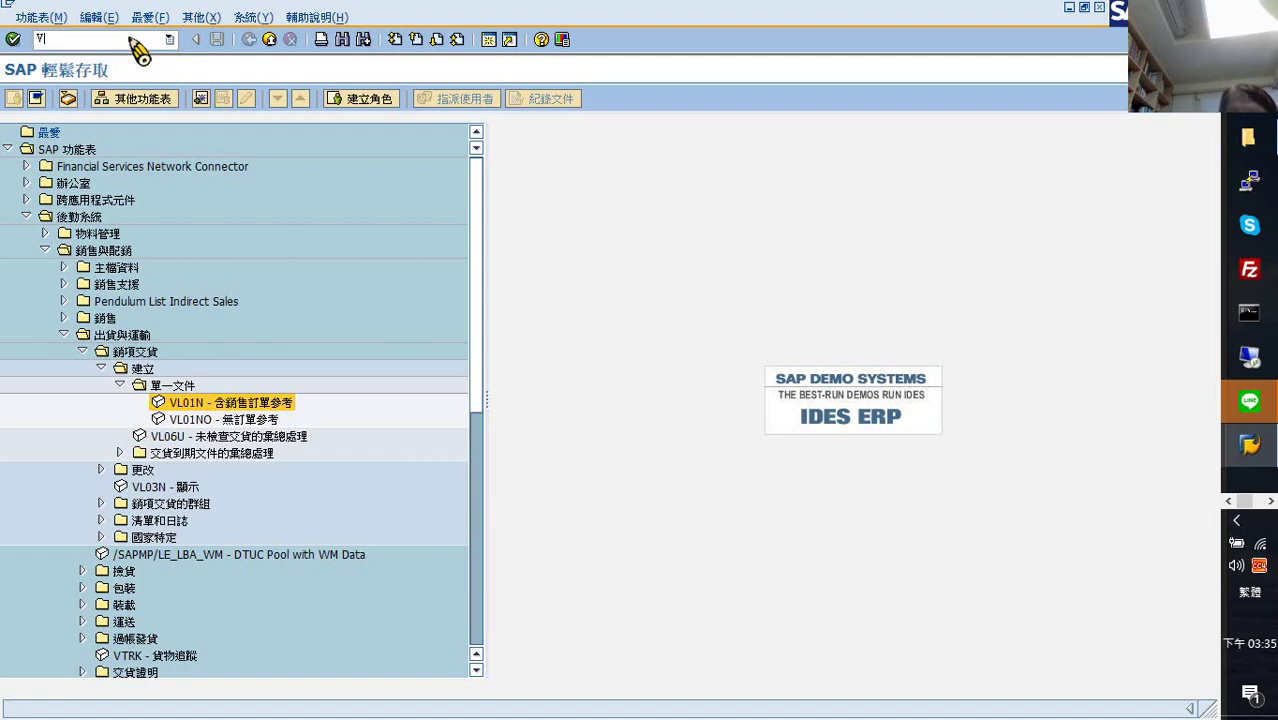
key("Return")
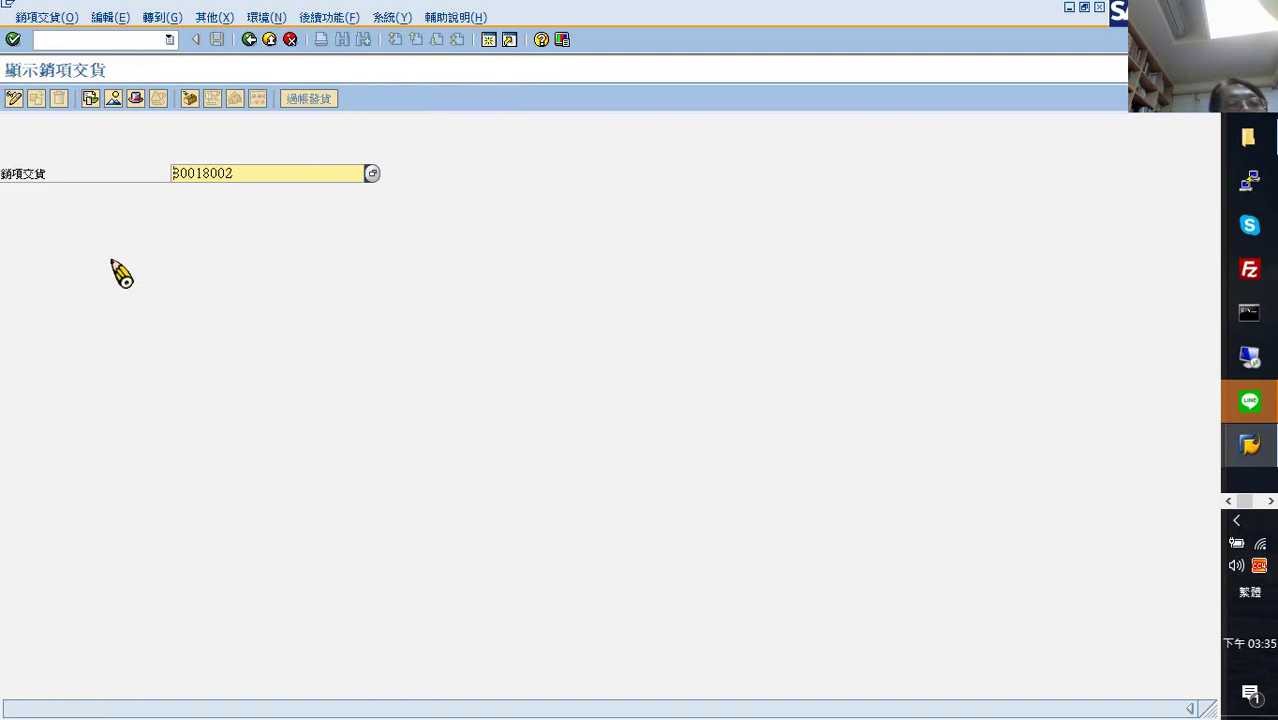
left_click(14, 40)
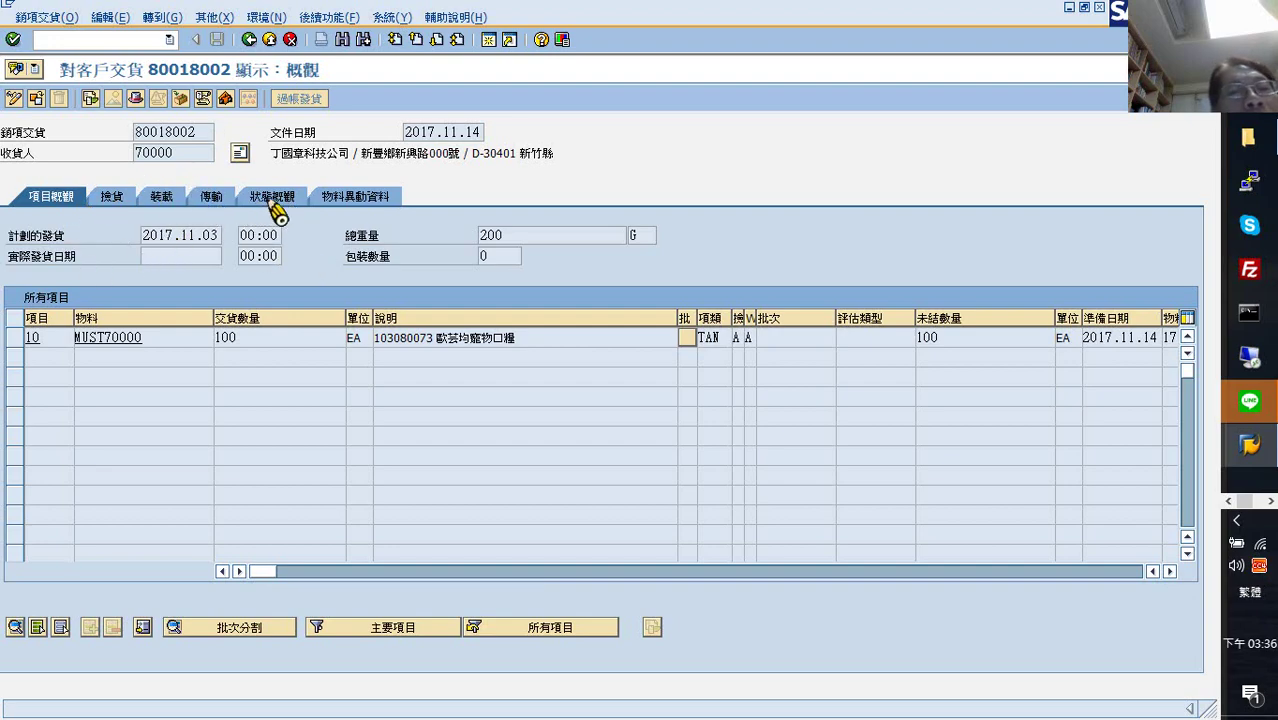
- Examine the delivery's status overview (狀態概觀) and goods movement data (物料異動資料), and exit to the main menu
left_click(274, 203)
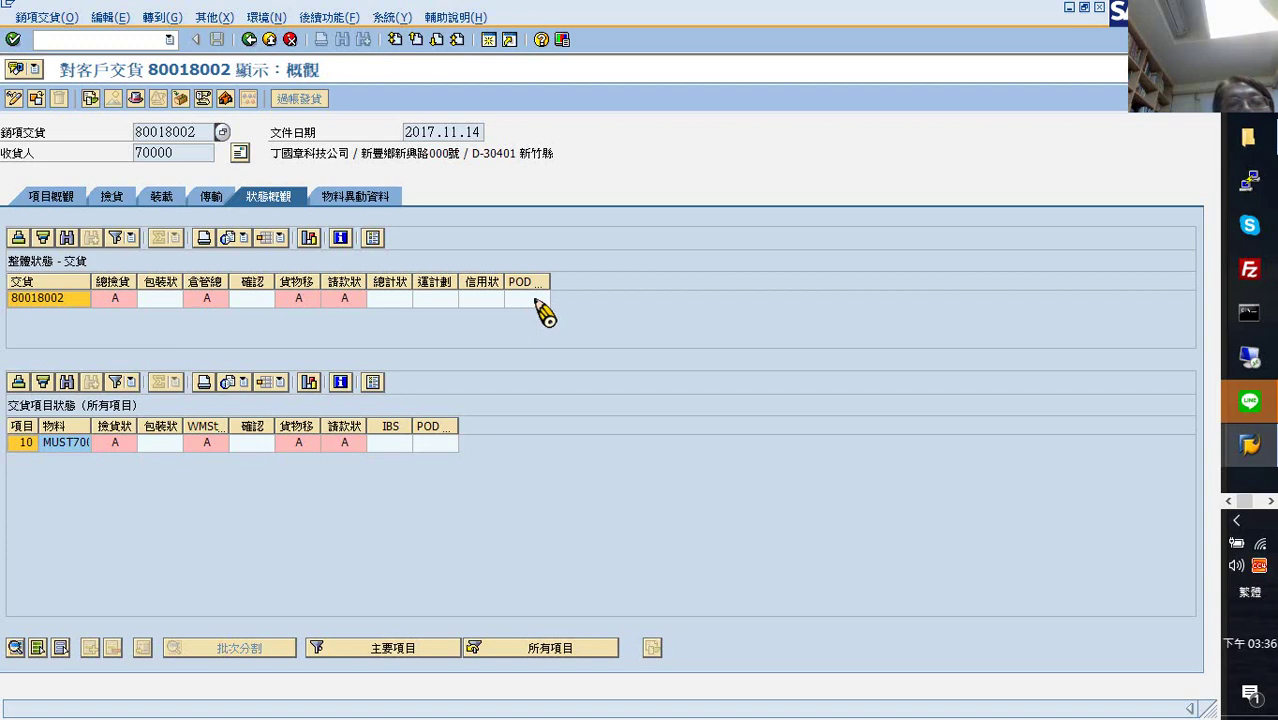
left_click(376, 201)
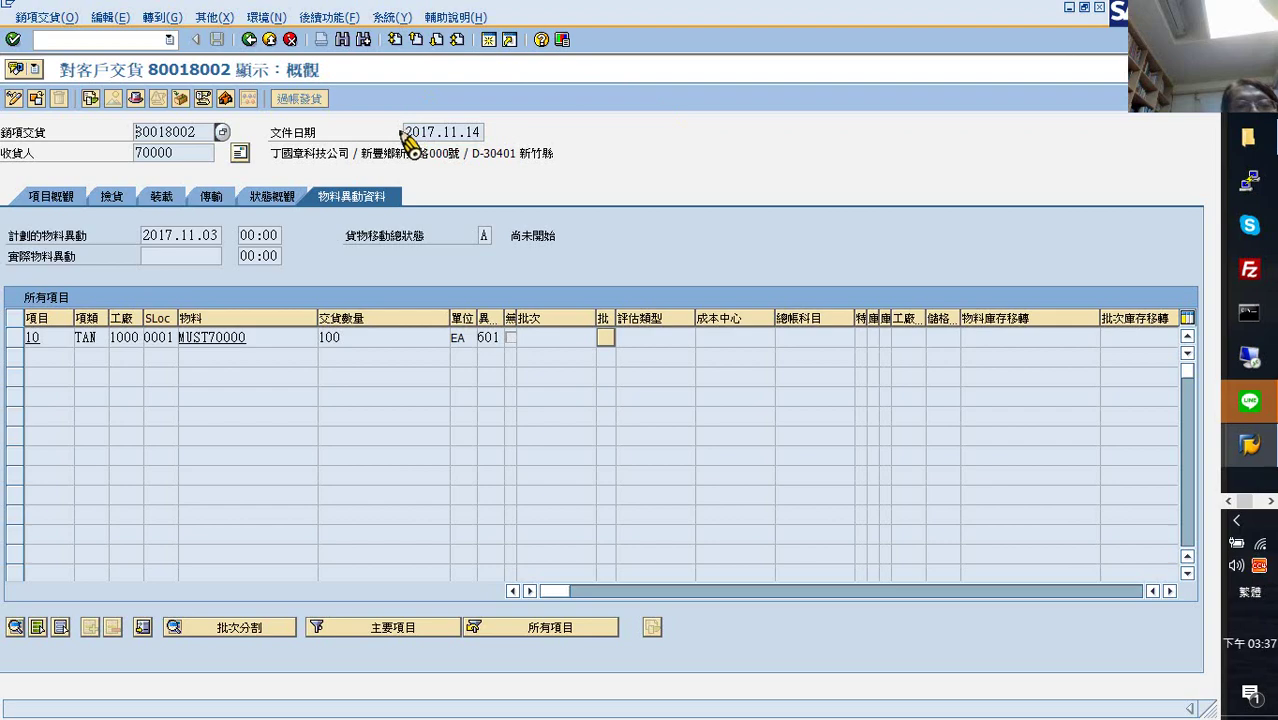
left_click(269, 40)
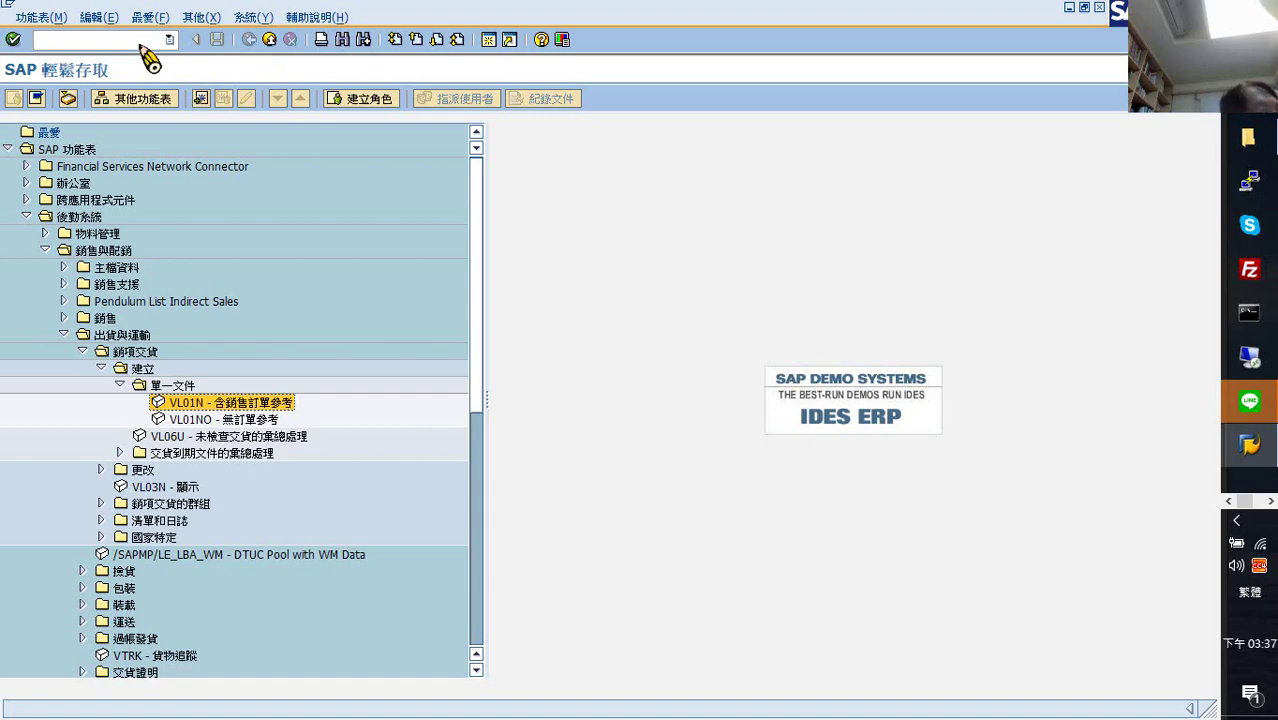
- Open the sales order display transaction (顯示銷售訂單) and clear the prefilled order number
key("Return")
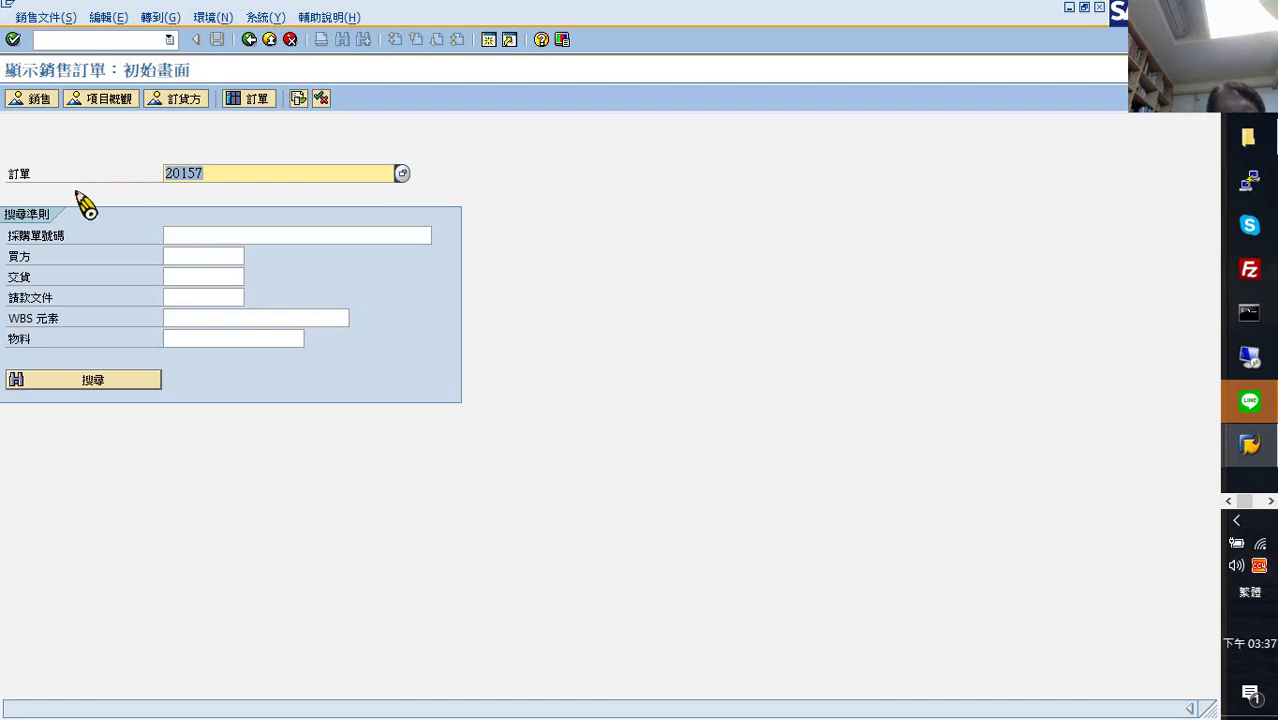
type("7000")
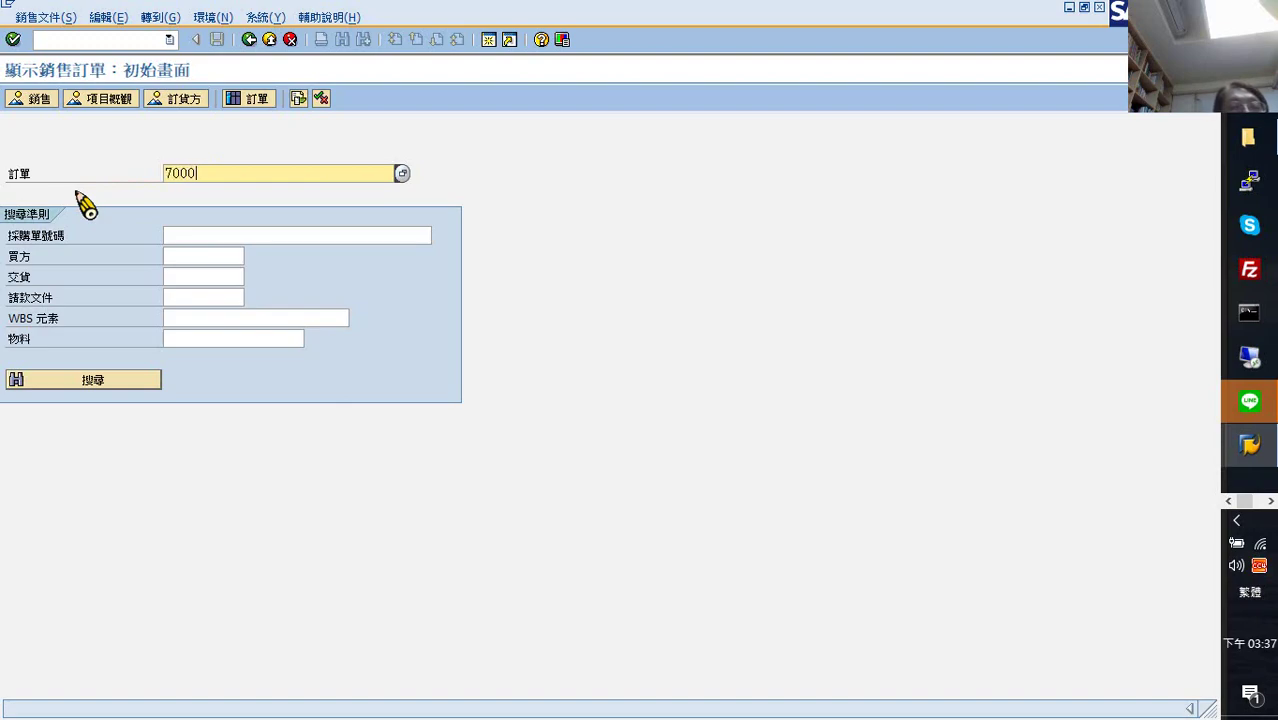
key("BackSpace")
key("BackSpace")
key("BackSpace")
key("BackSpace")
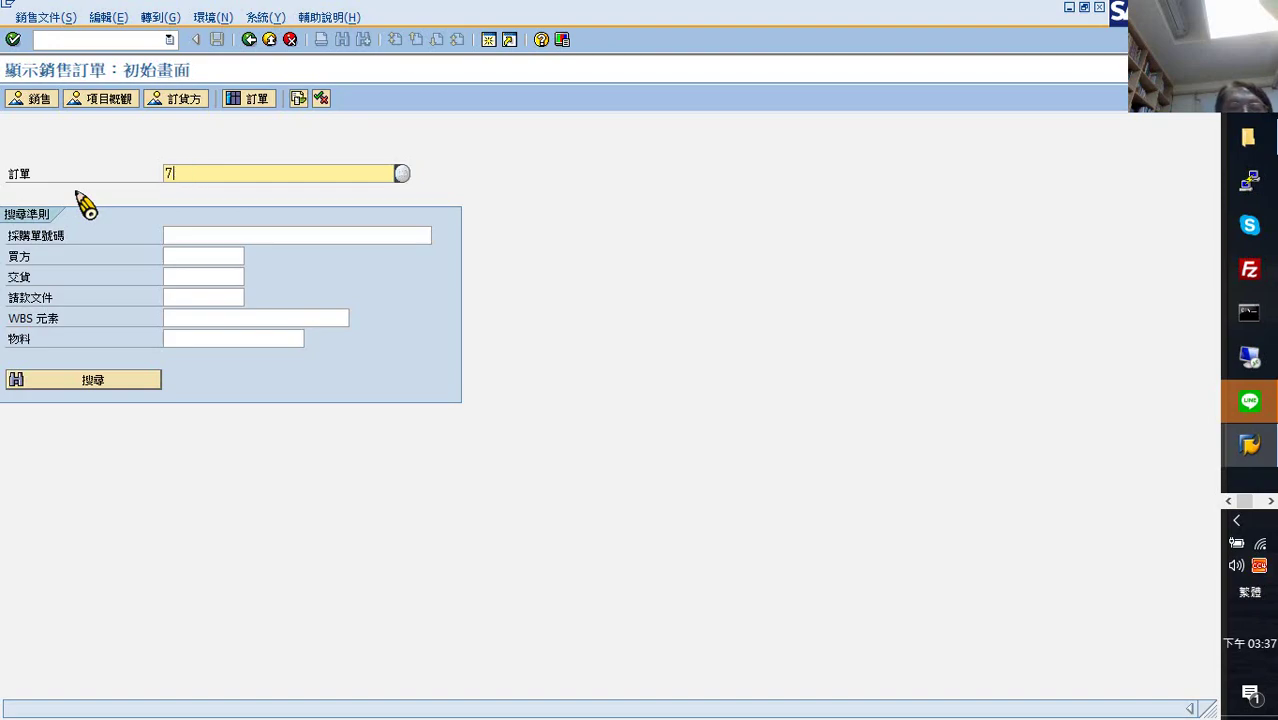
- Search for sales orders by the buyer's customer number and open the order dated 2017.10.31
left_click(192, 262)
type("700")
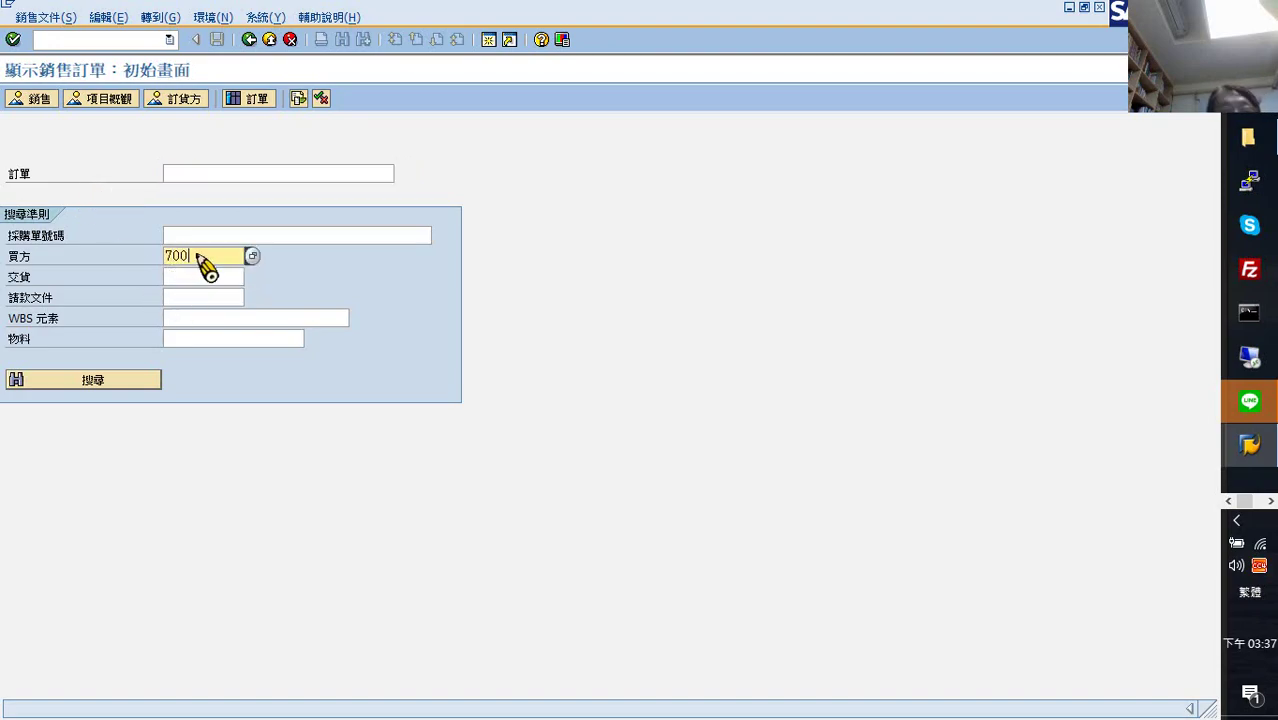
key("Down")
key("Return")
left_click(135, 381)
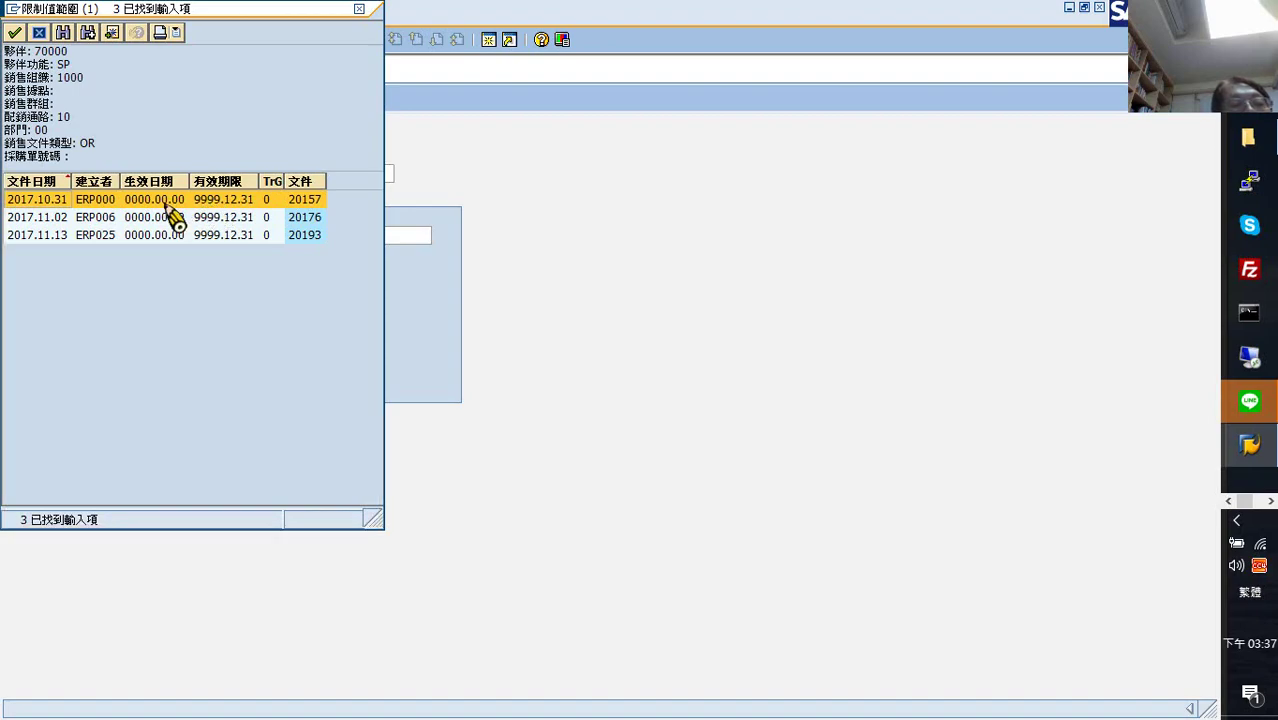
double_click(55, 205)
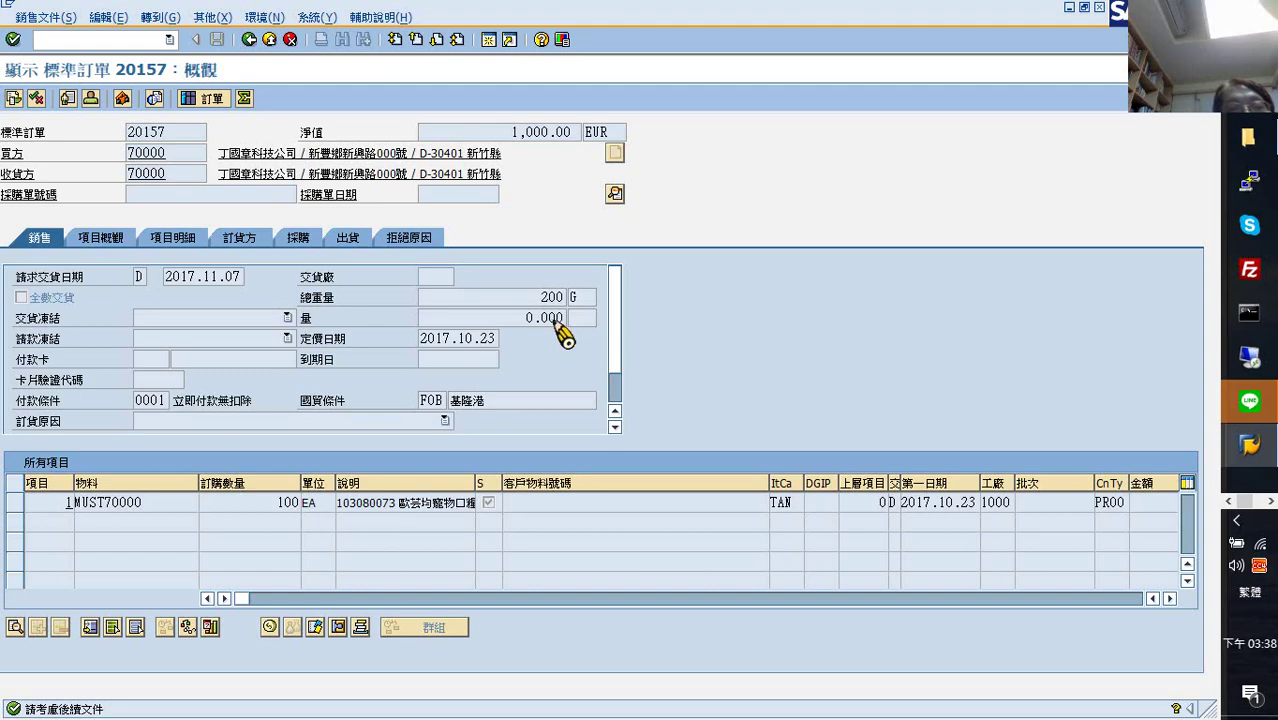
- Show the sales order's document flow and select the customer delivery (對客戶交貨) in it
key("F5")
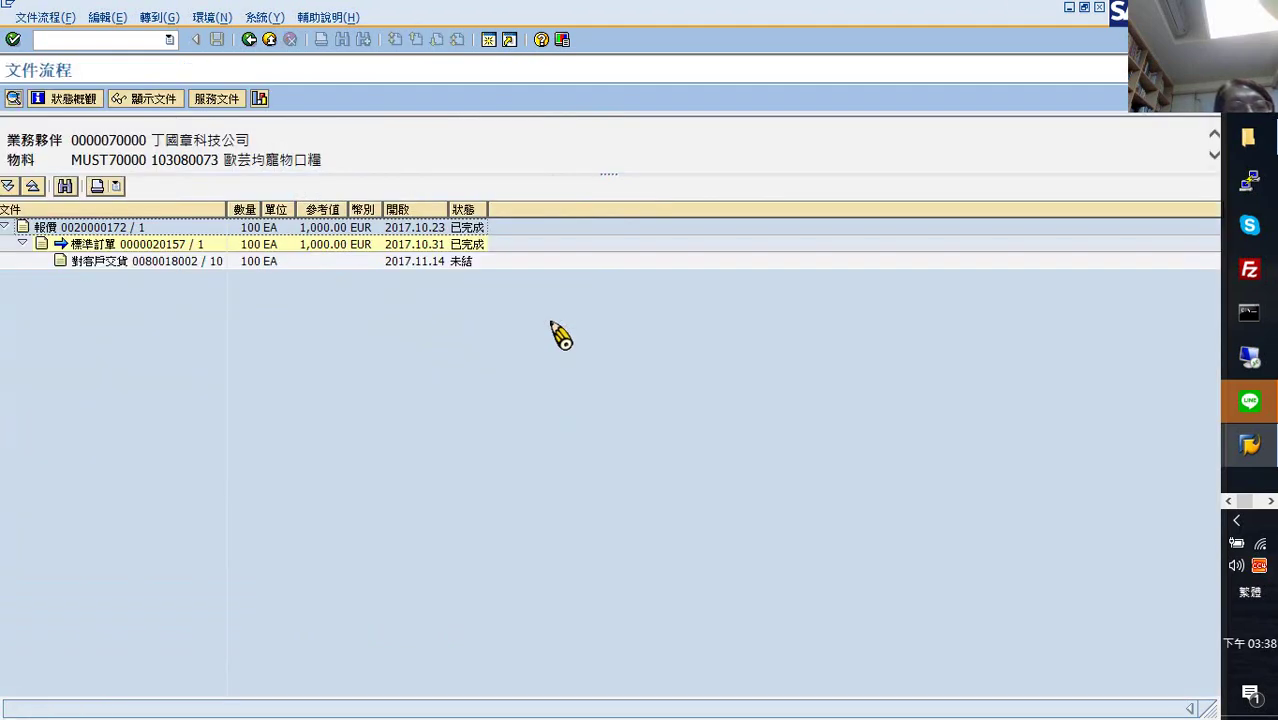
left_click(176, 266)
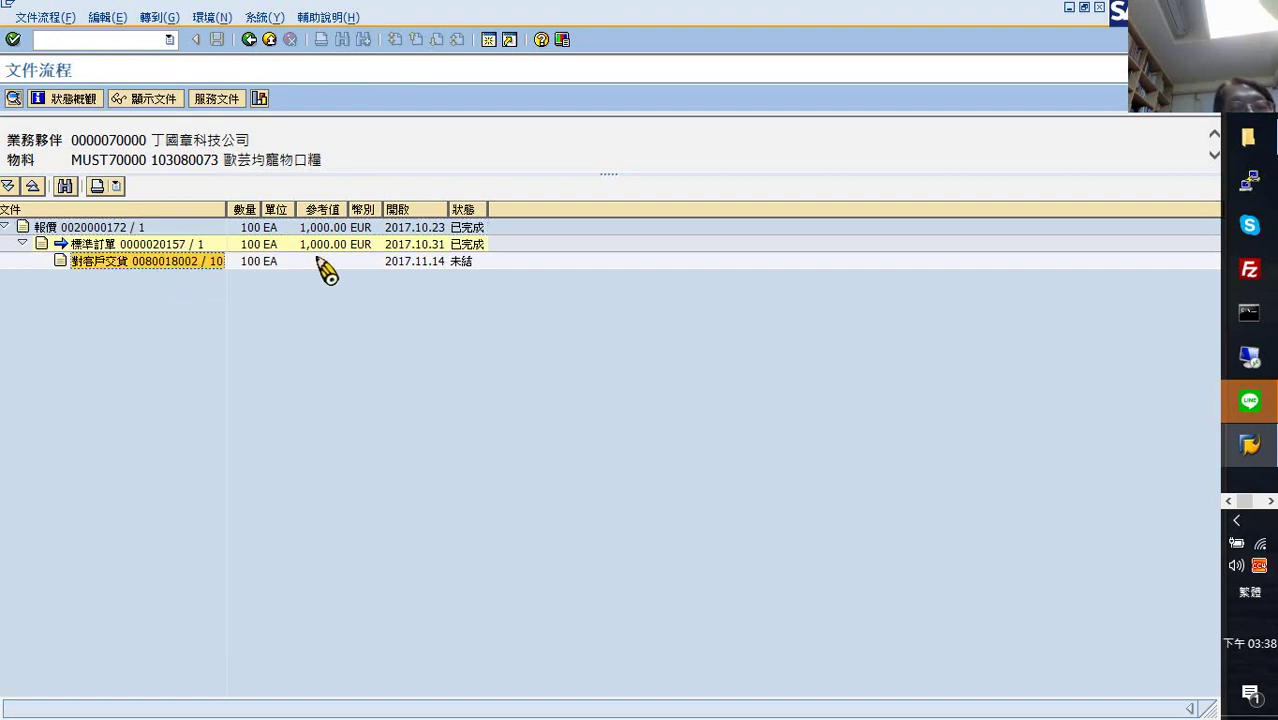